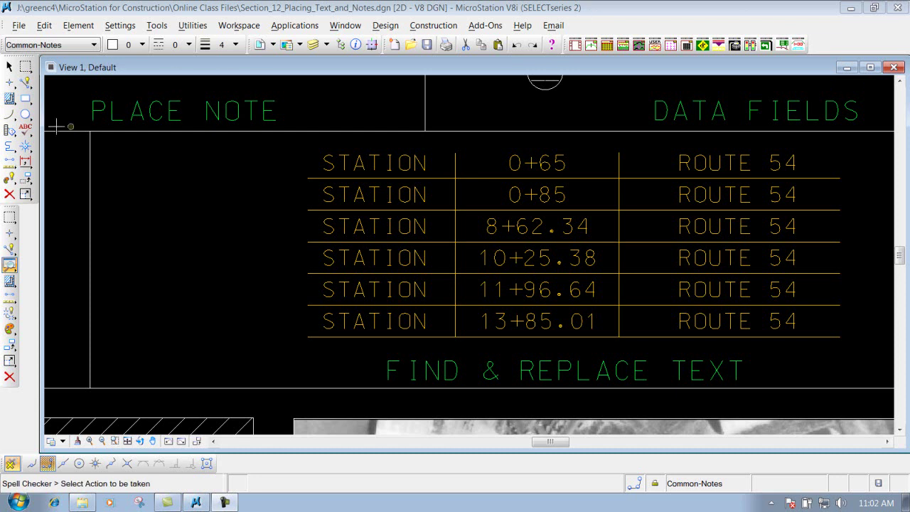
Open the Find/Replace Text dialog from the Text tools popup on the left toolbar.
left_click(26, 130)
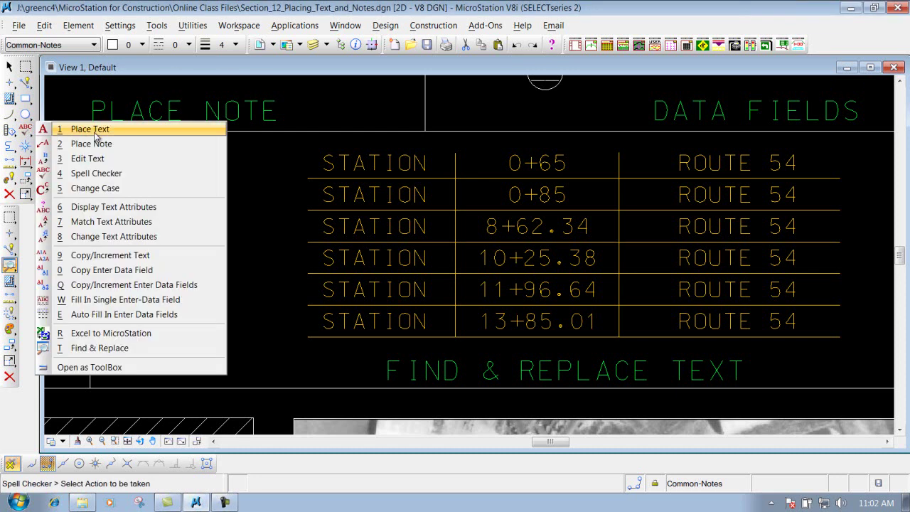
left_click(101, 348)
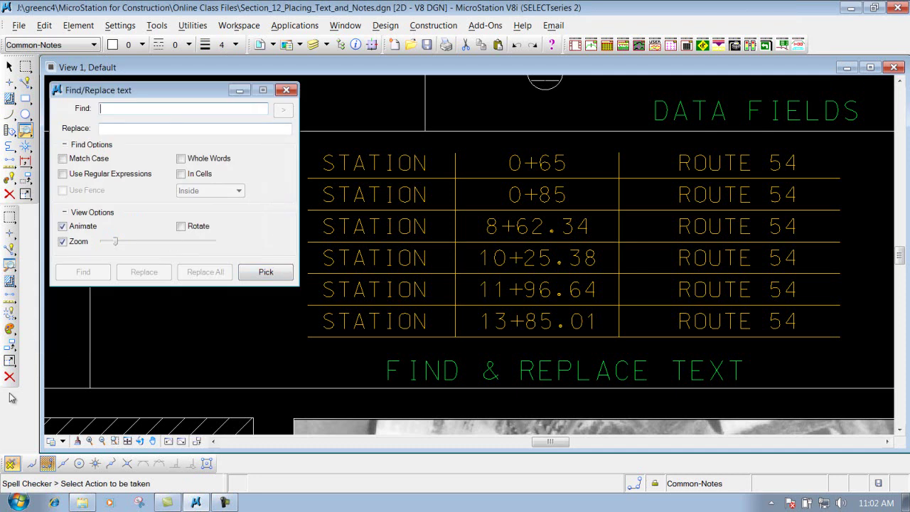
left_click(285, 89)
left_click(10, 264)
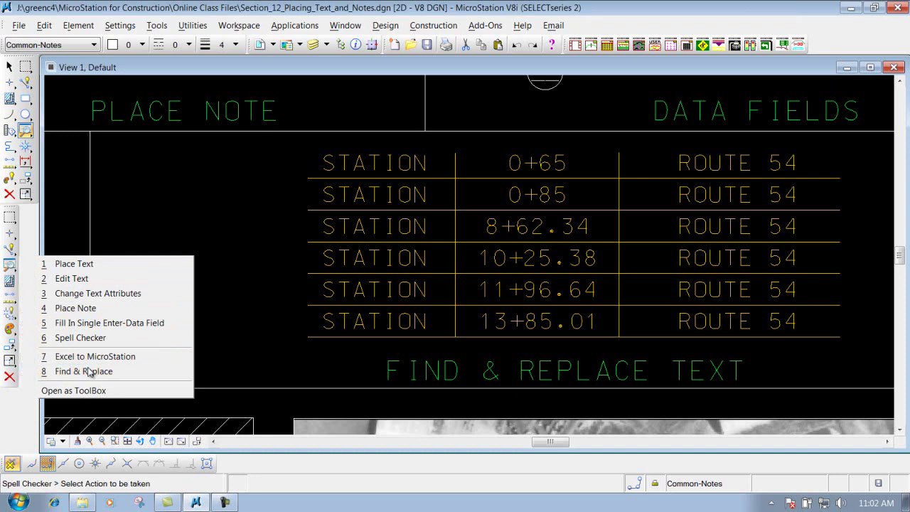
left_click(91, 373)
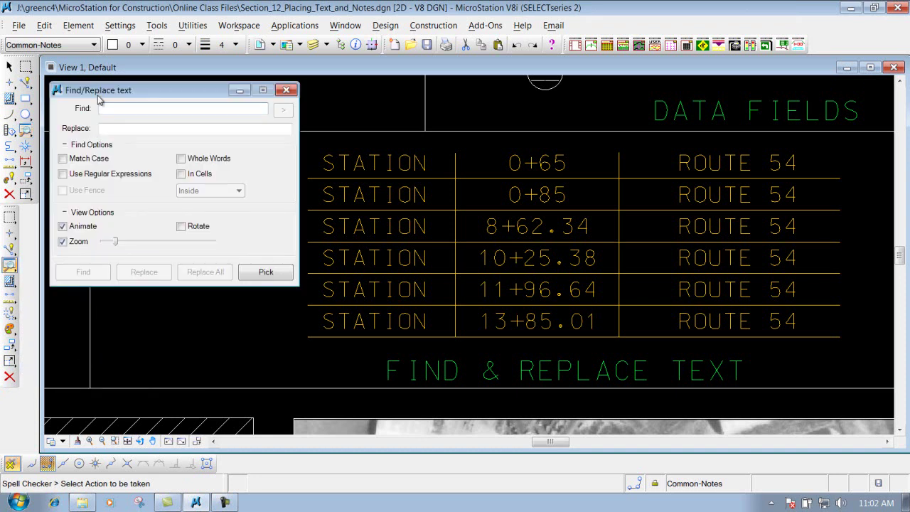
Enter STATION as the Find text and STA. as the Replace text.
left_click(104, 127)
left_click(108, 128)
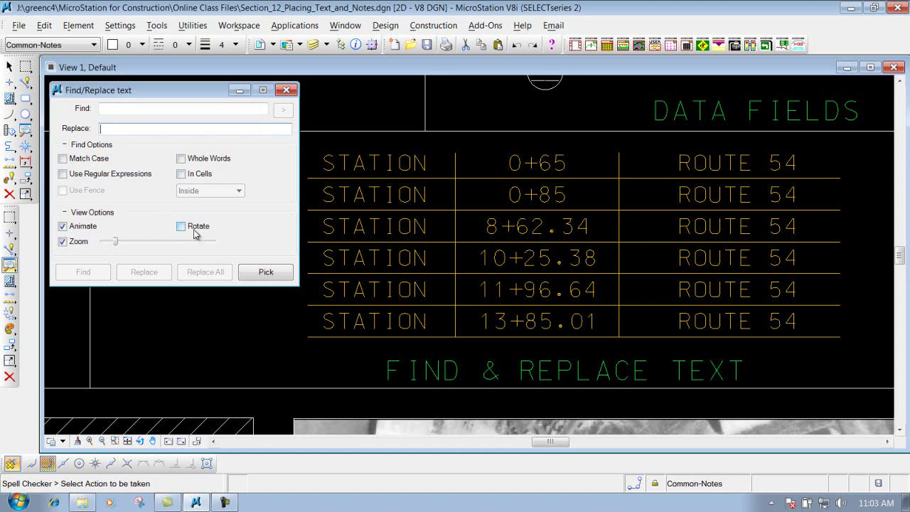
left_click(111, 109)
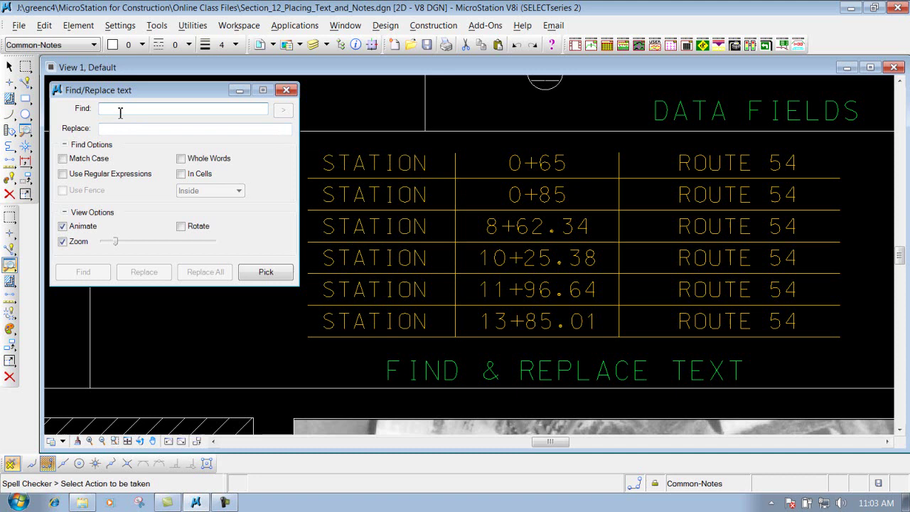
type("STATION")
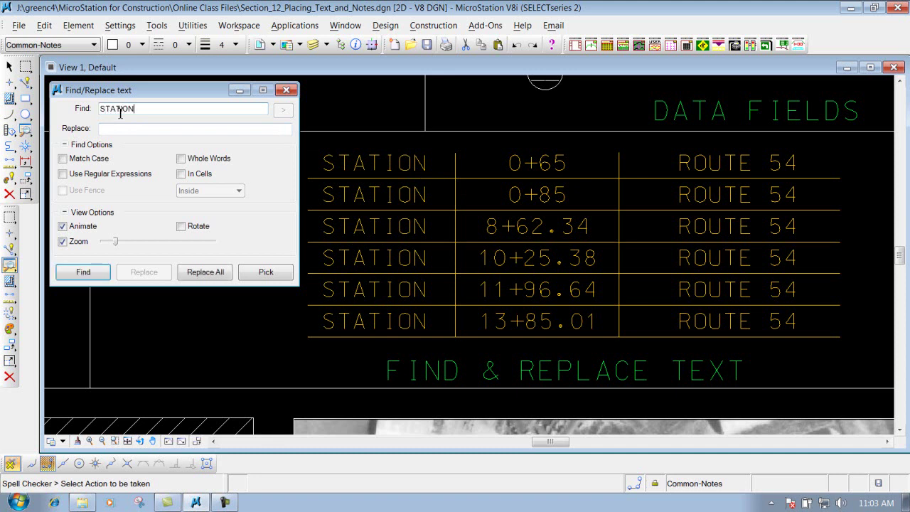
key("Tab")
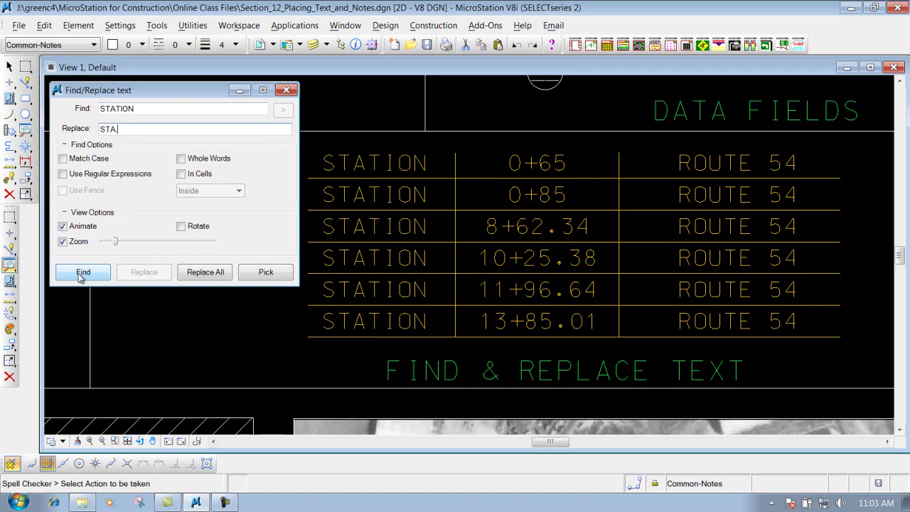
Turn on Whole Words and find the STATION labels in the station table.
left_click(83, 273)
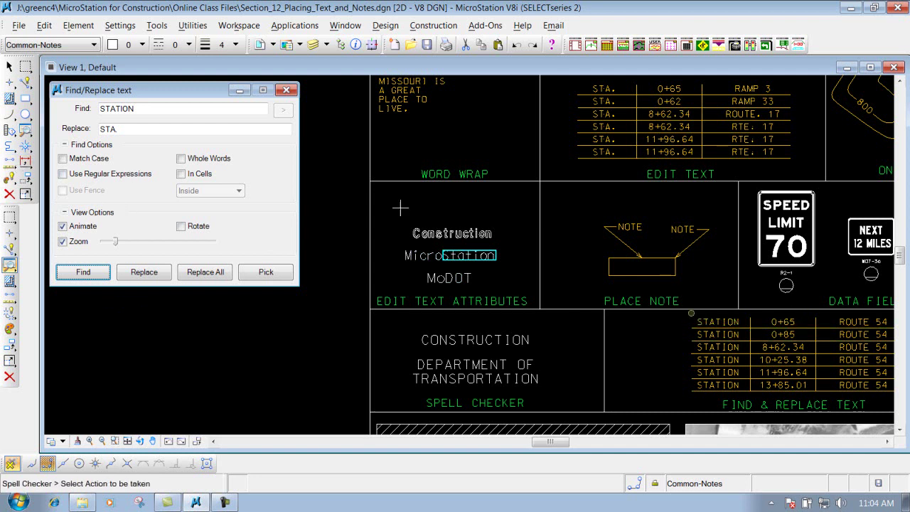
left_click(181, 159)
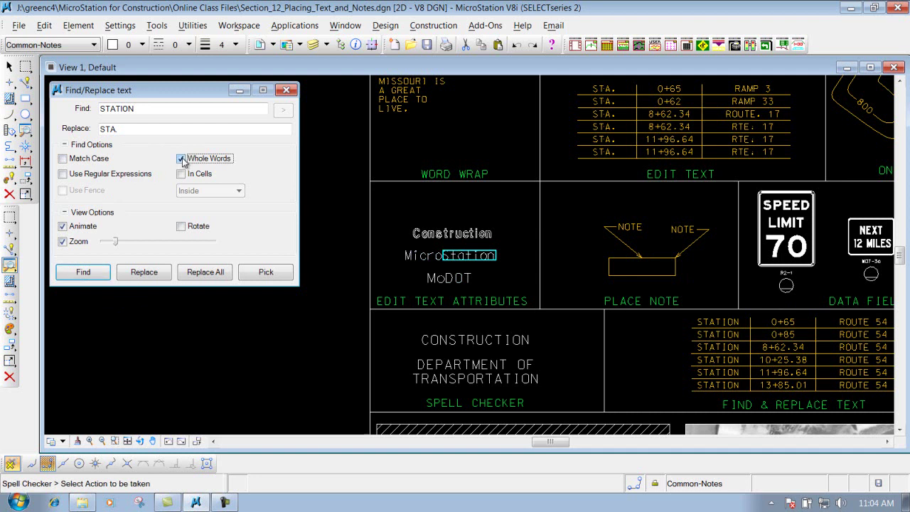
left_click(84, 272)
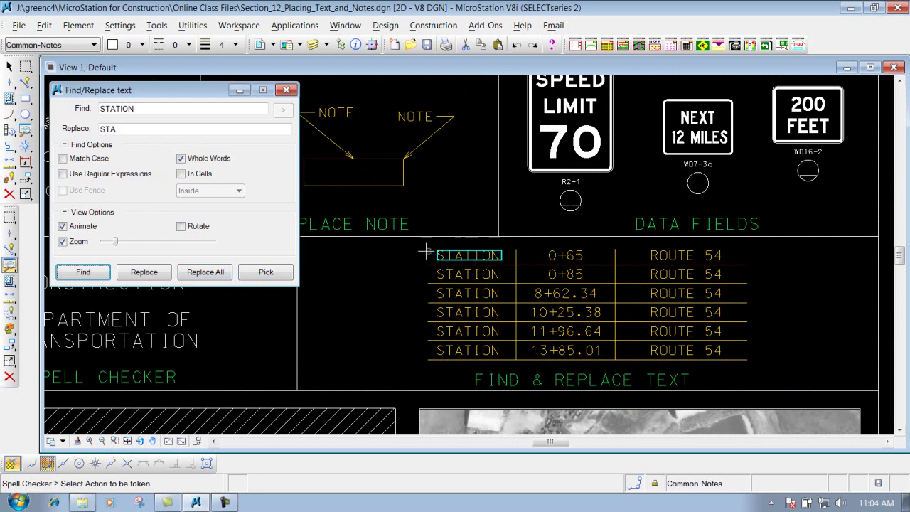
left_click_drag(117, 245, 123, 246)
left_click(92, 273)
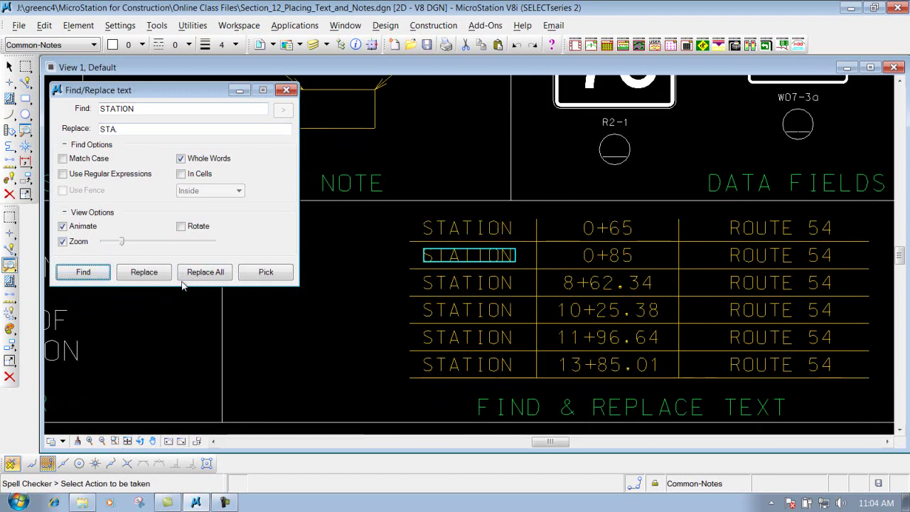
Replace STATION with STA. in the 8+62.34, 10+25.38, 11+96.64 and 13+85.01 rows.
left_click(144, 272)
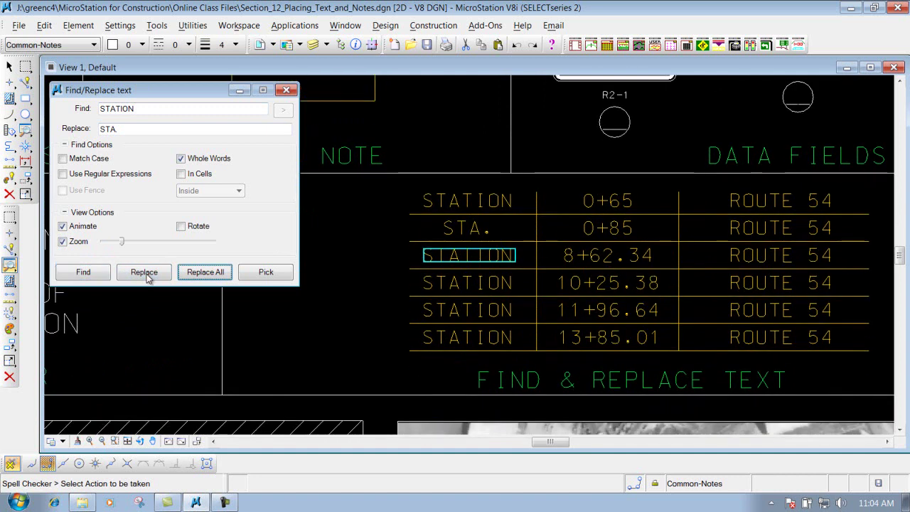
left_click(144, 273)
left_click(145, 273)
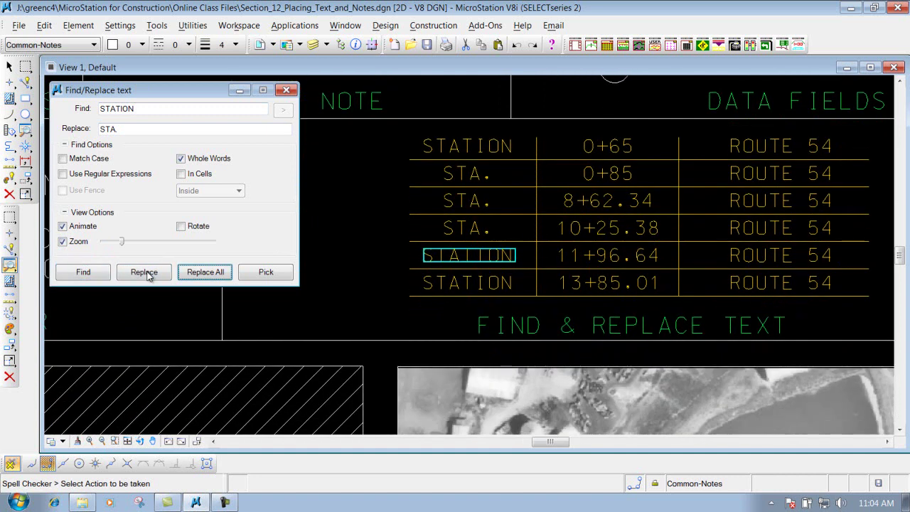
left_click(146, 273)
left_click(146, 273)
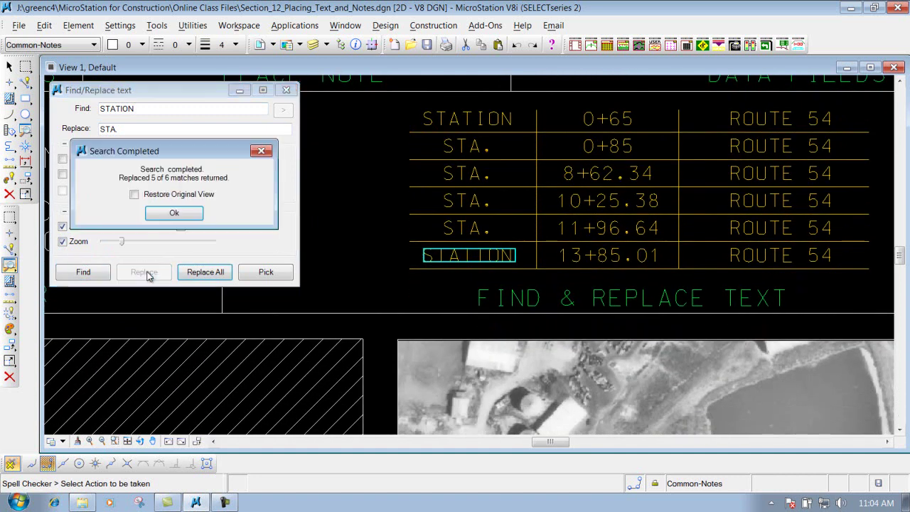
left_click(175, 213)
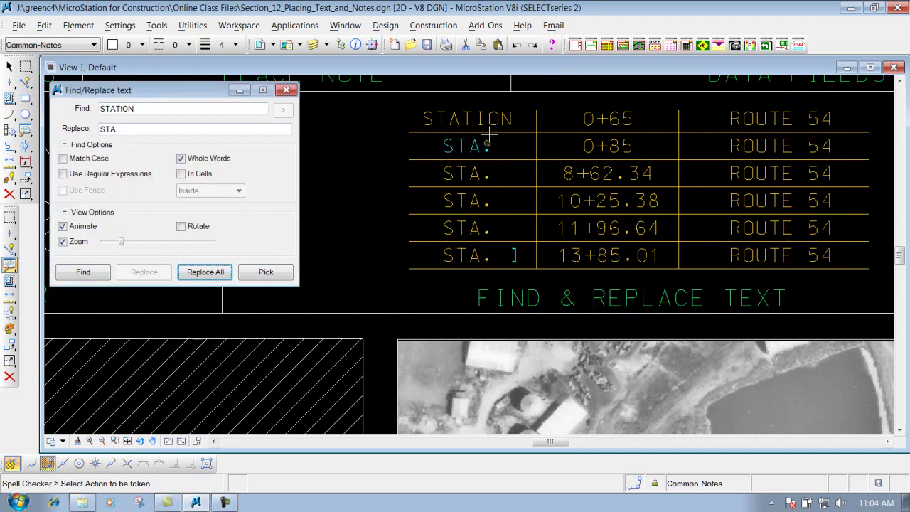
Find and replace the remaining top-row STATION with STA., then dismiss the completion messages.
left_click(81, 272)
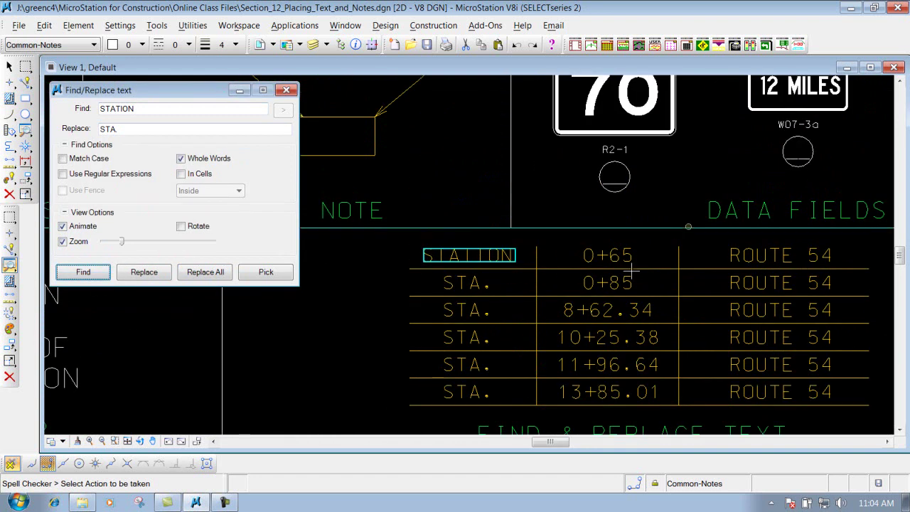
left_click(144, 272)
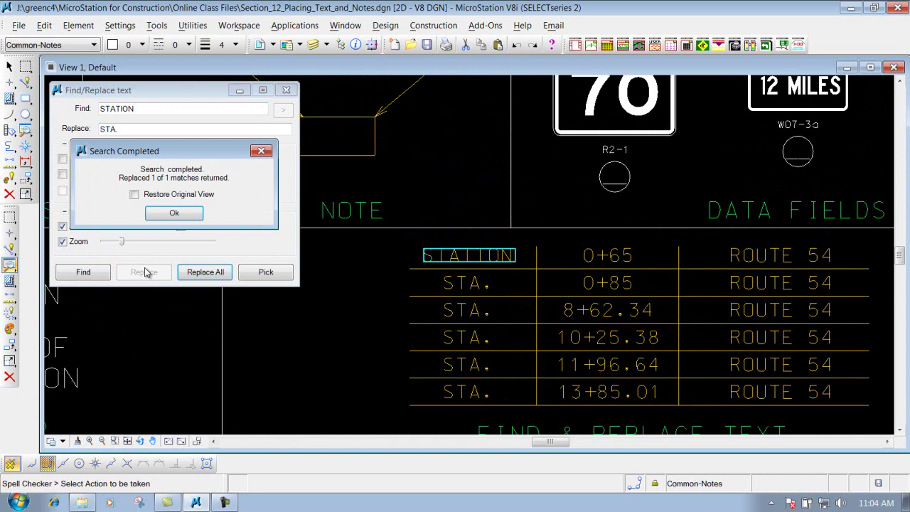
left_click(174, 212)
left_click_drag(246, 231, 295, 332)
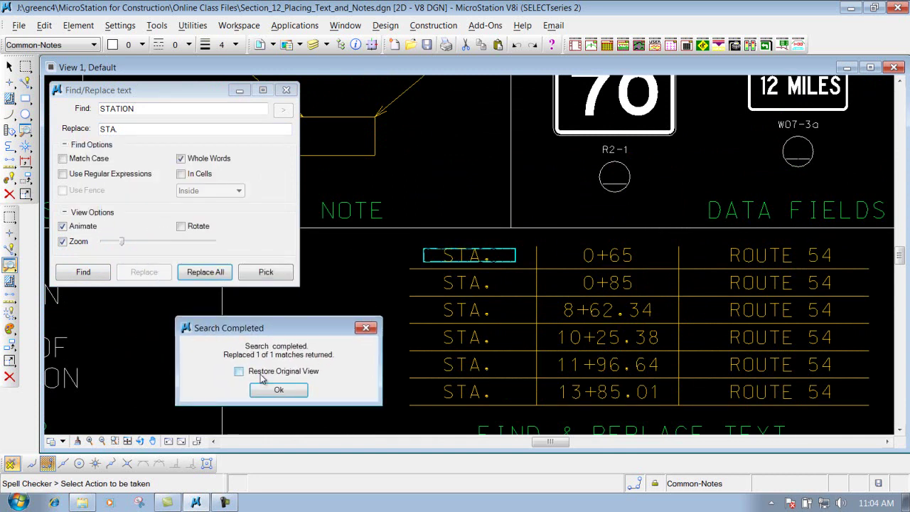
left_click(279, 390)
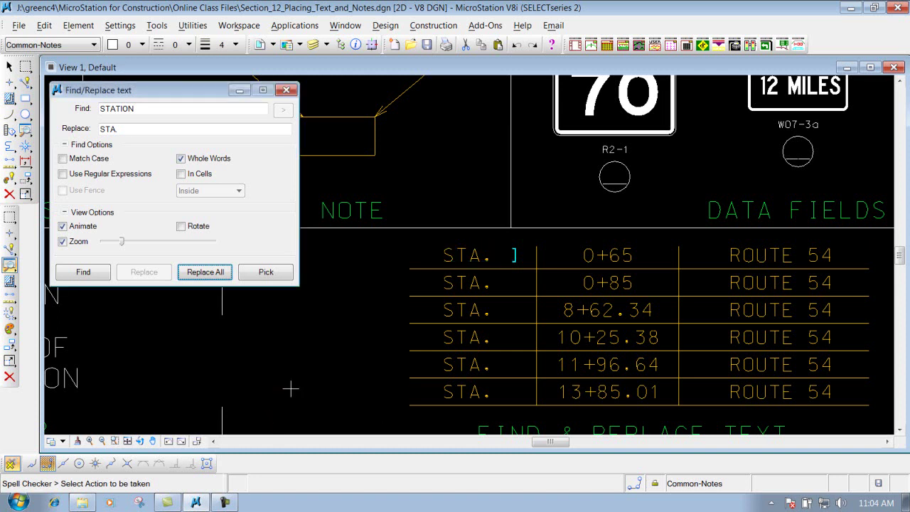
left_click(199, 104)
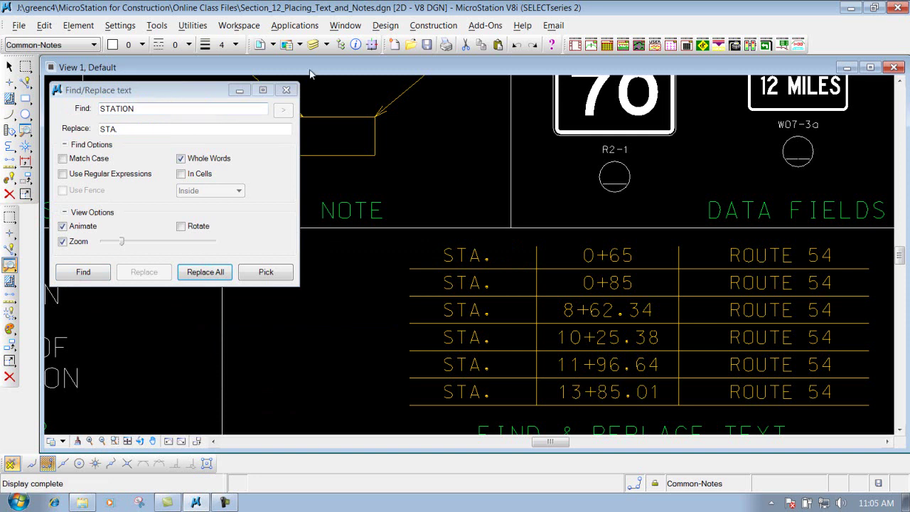
left_click(516, 45)
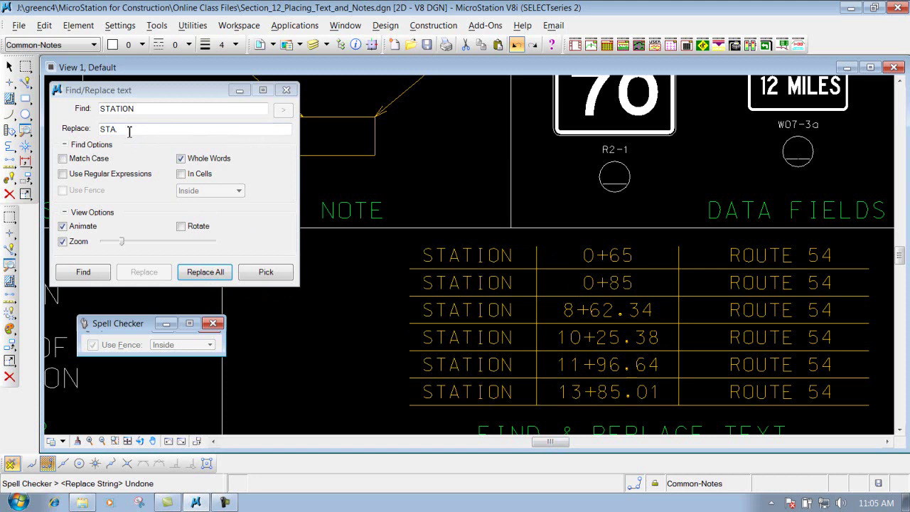
left_click(83, 273)
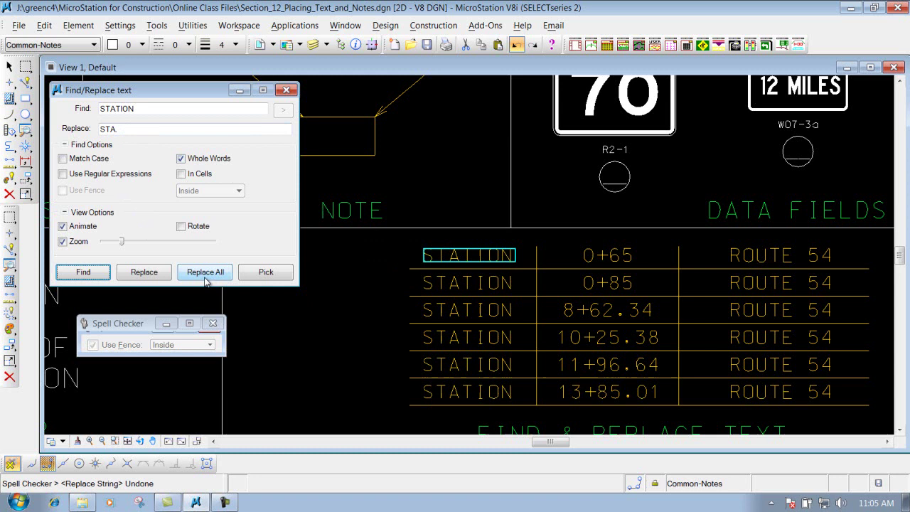
left_click(205, 280)
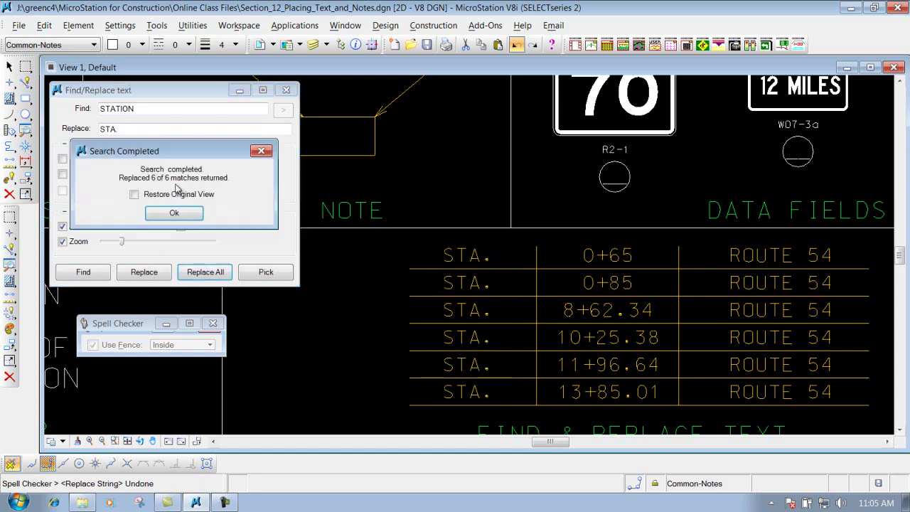
left_click_drag(181, 162, 269, 315)
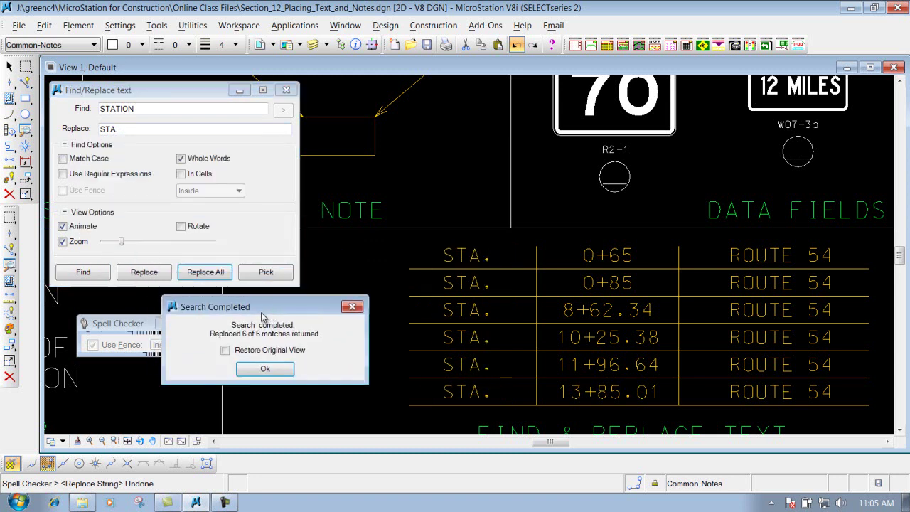
left_click(264, 369)
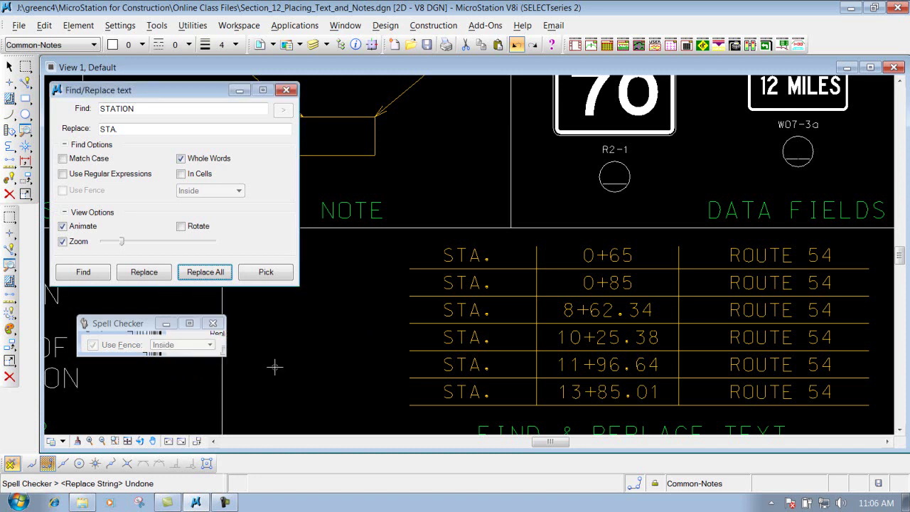
left_click(516, 44)
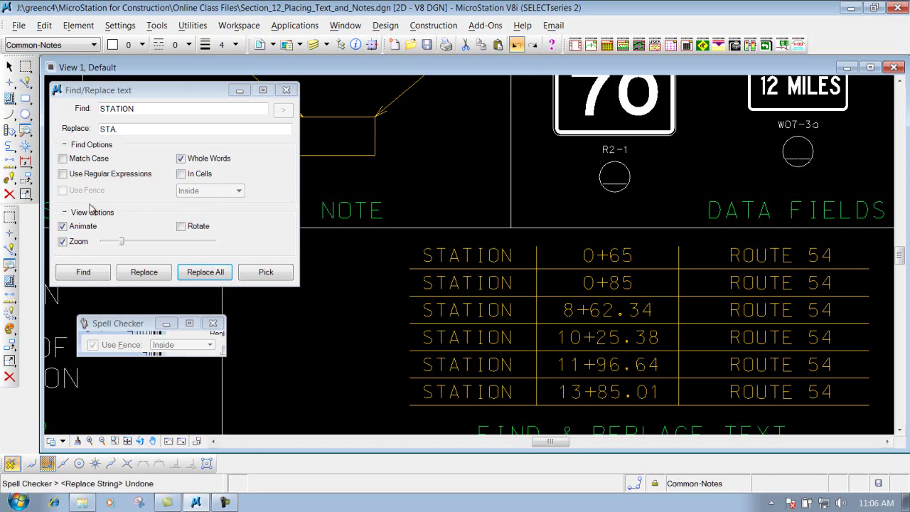
Place a block fence from the table's upper-left corner to beyond its lower-right corner.
left_click(887, 440)
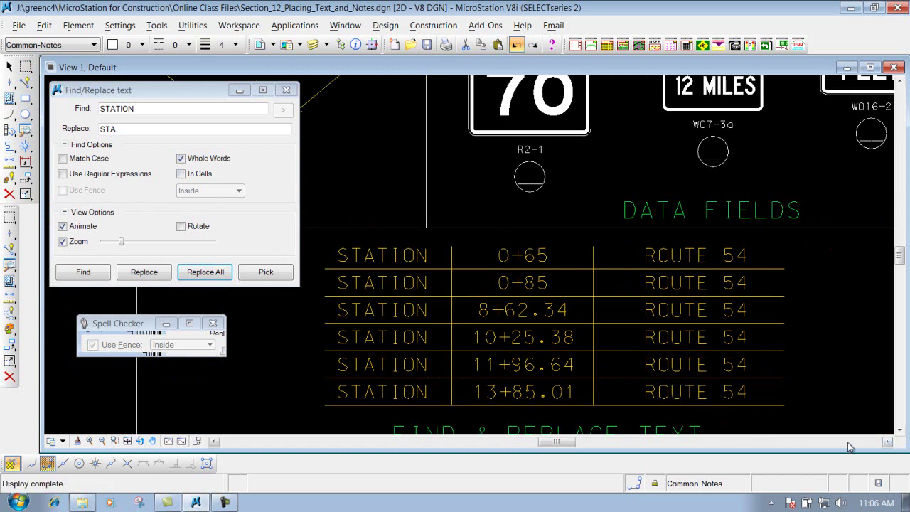
left_click(213, 442)
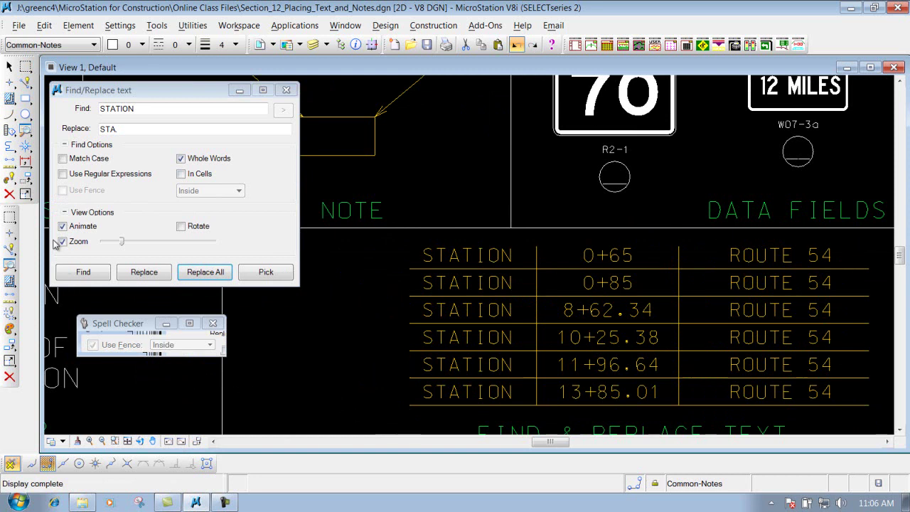
left_click(10, 217)
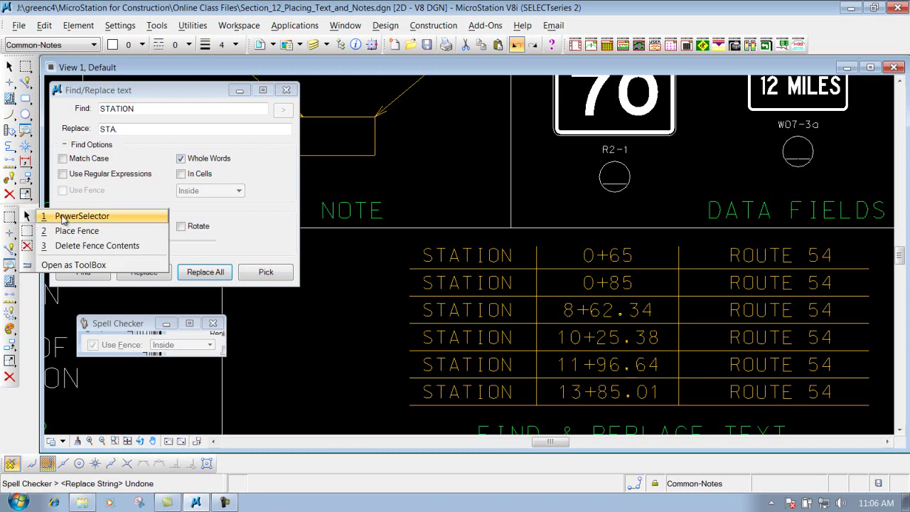
left_click(79, 231)
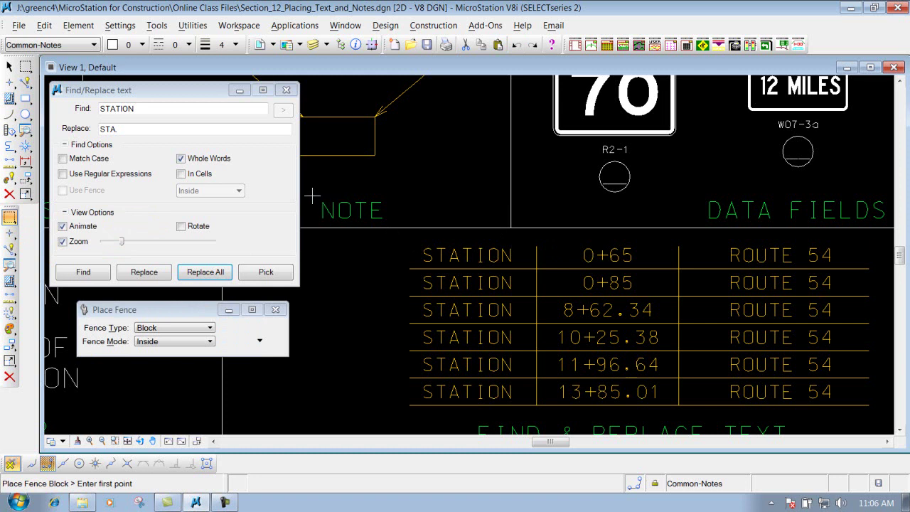
left_click(396, 236)
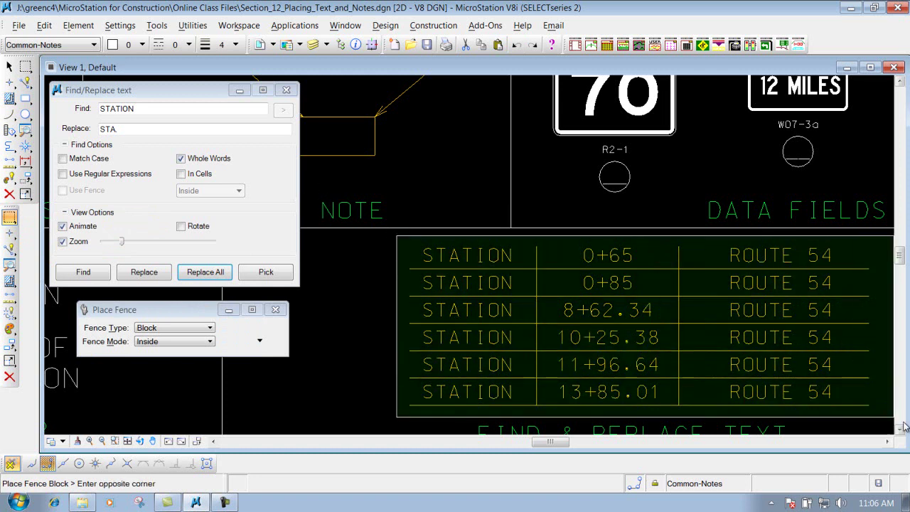
left_click(885, 418)
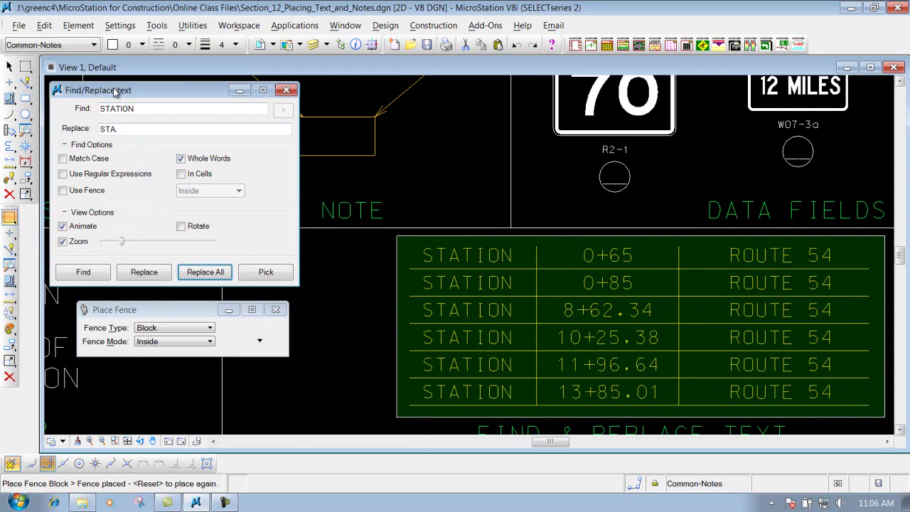
Enable Use Fence in Inside mode and Replace All STATION with STA., changing 6 of 6.
left_click(62, 190)
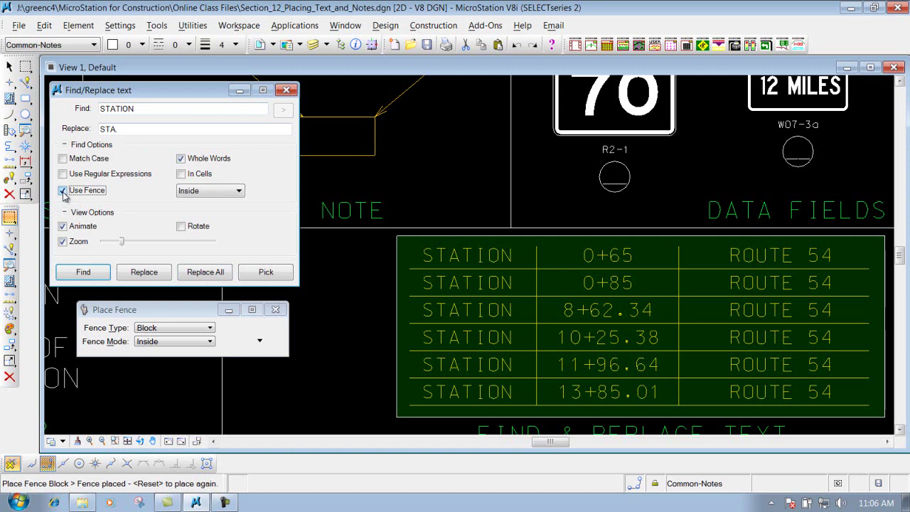
left_click(242, 190)
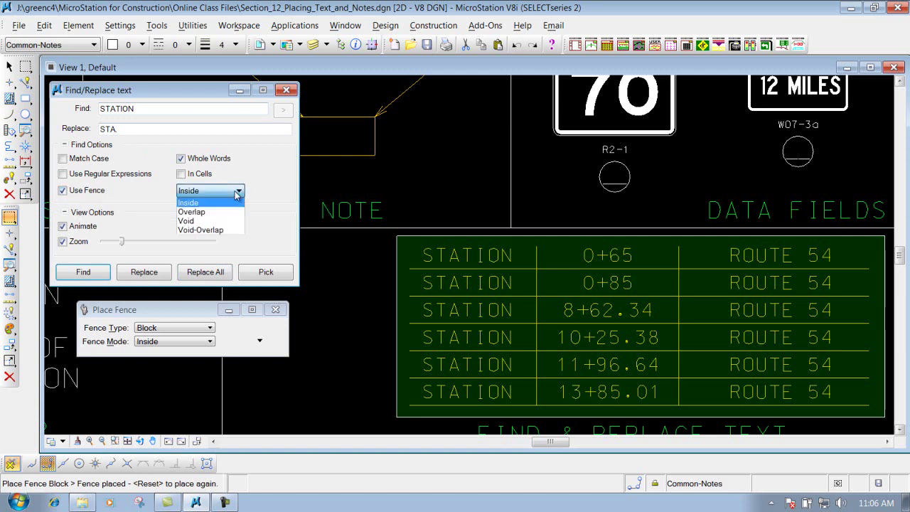
left_click(191, 203)
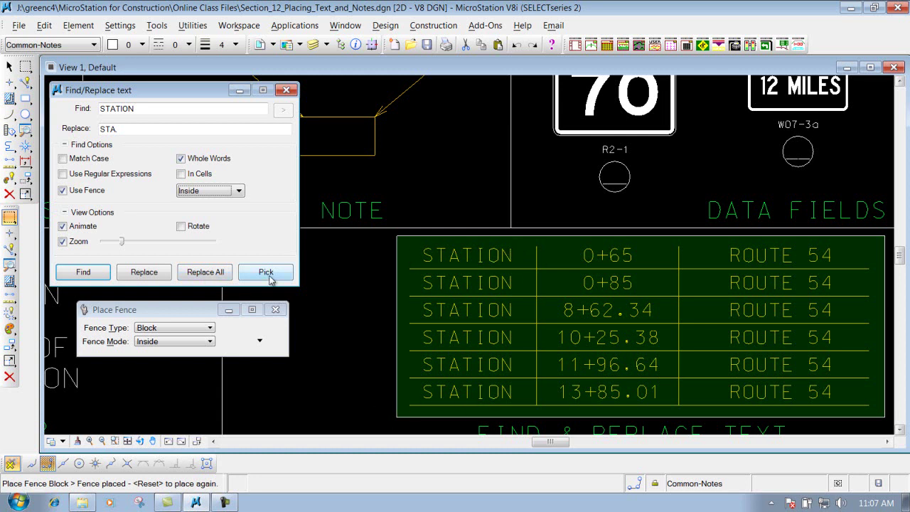
left_click(210, 274)
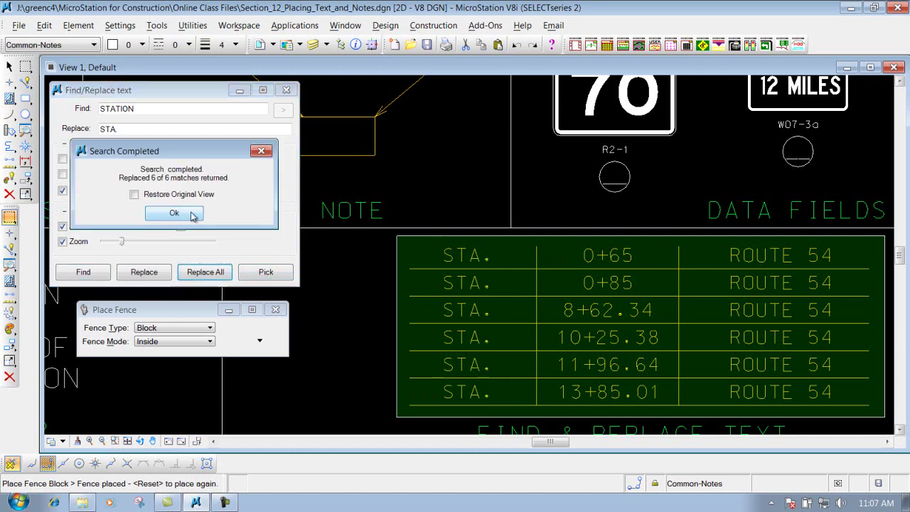
left_click(176, 213)
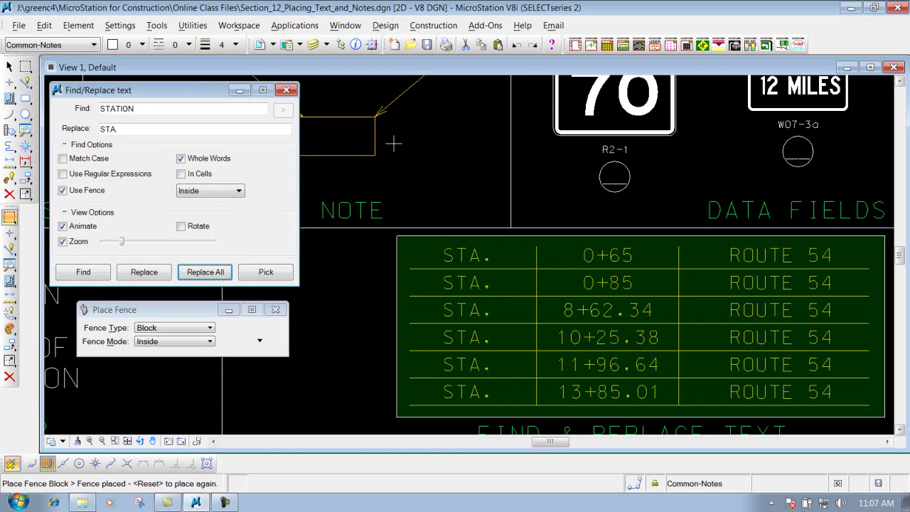
Replace ROUTE with RTE. inside the fence using Replace All, changing all six rows.
left_click(143, 110)
key("BackSpace")
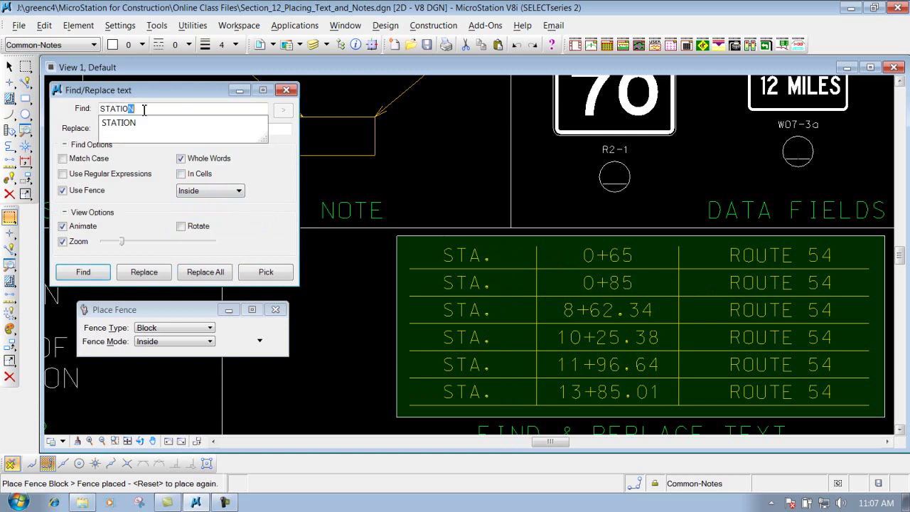
key("BackSpace")
key("BackSpace")
key("BackSpace")
key("BackSpace")
type("ROUTE")
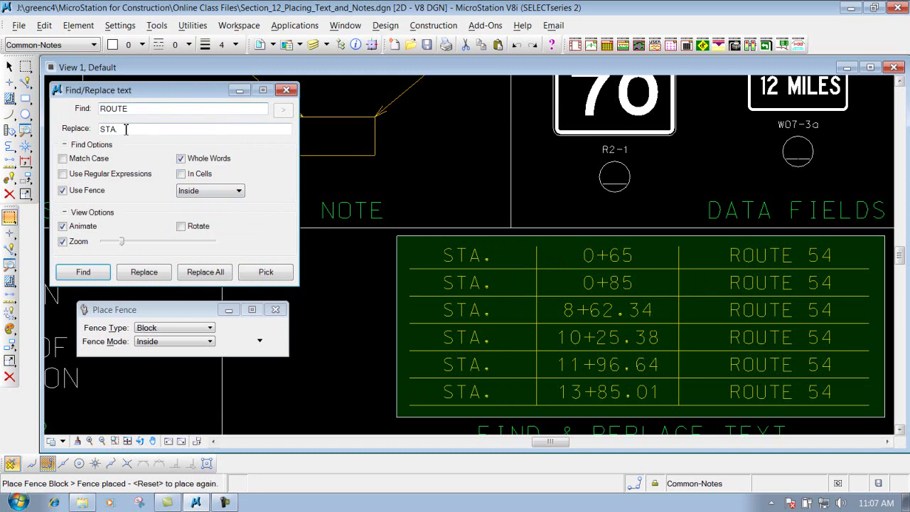
left_click_drag(125, 129, 55, 132)
type("RTE")
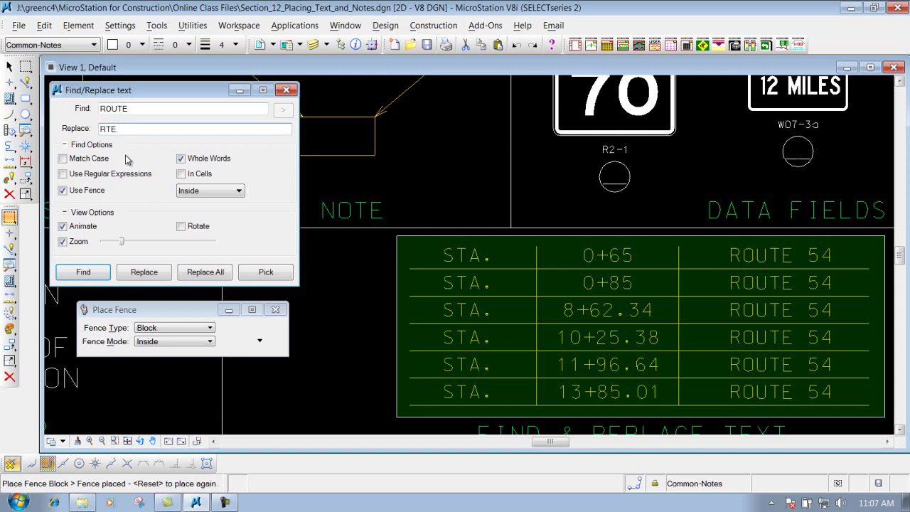
left_click(213, 274)
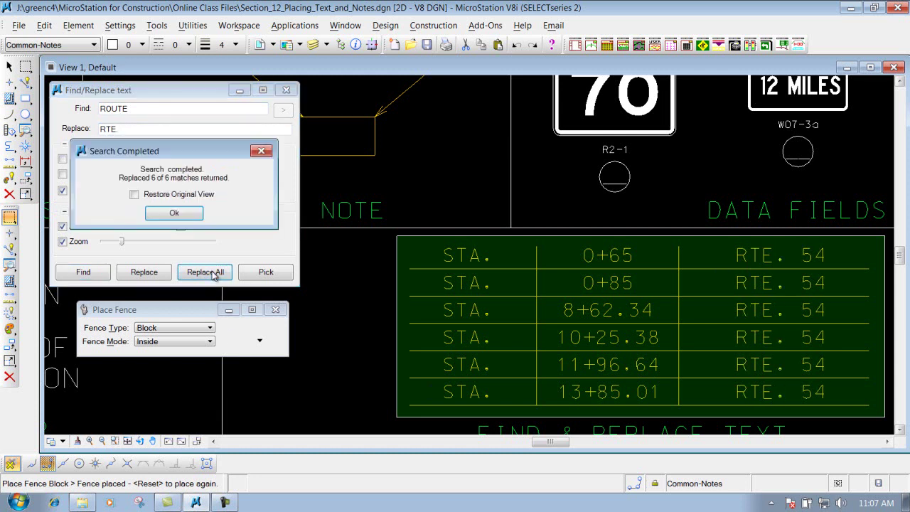
left_click(172, 214)
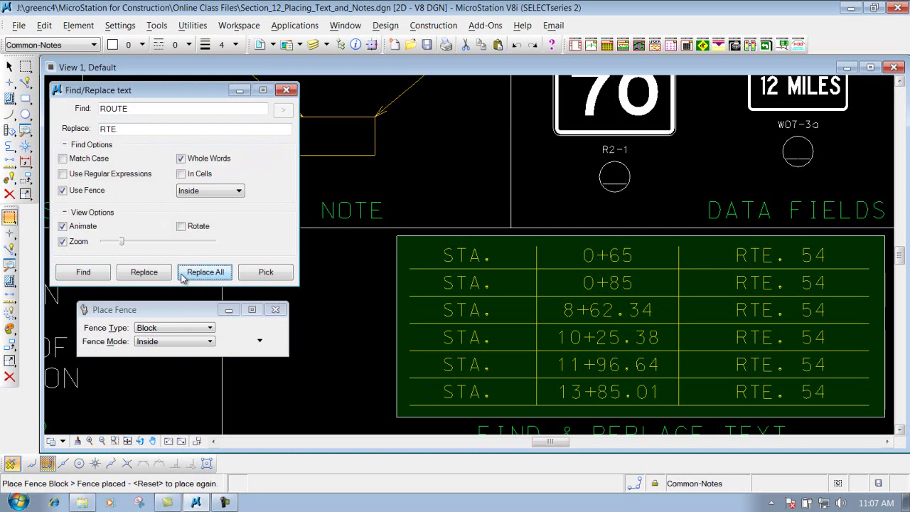